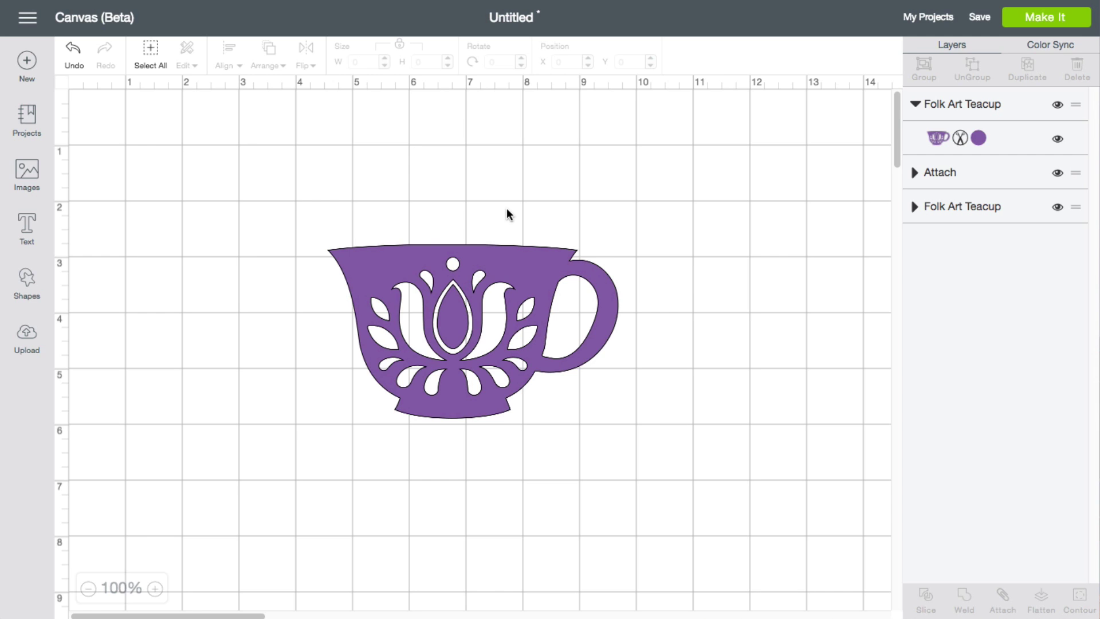
Step: Select the purple 5.105 by 3.112 inch Folk Art Teacup on the canvas
left_click(553, 277)
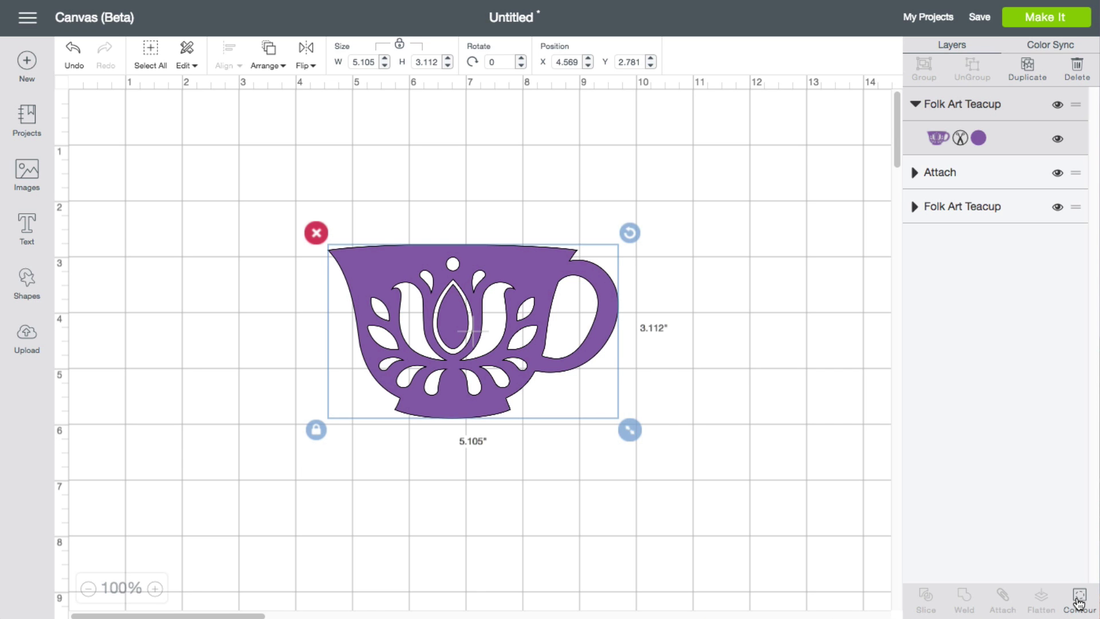
Step: Hide all of the teacup's cutout contours, leaving a solid silhouette
left_click(1078, 601)
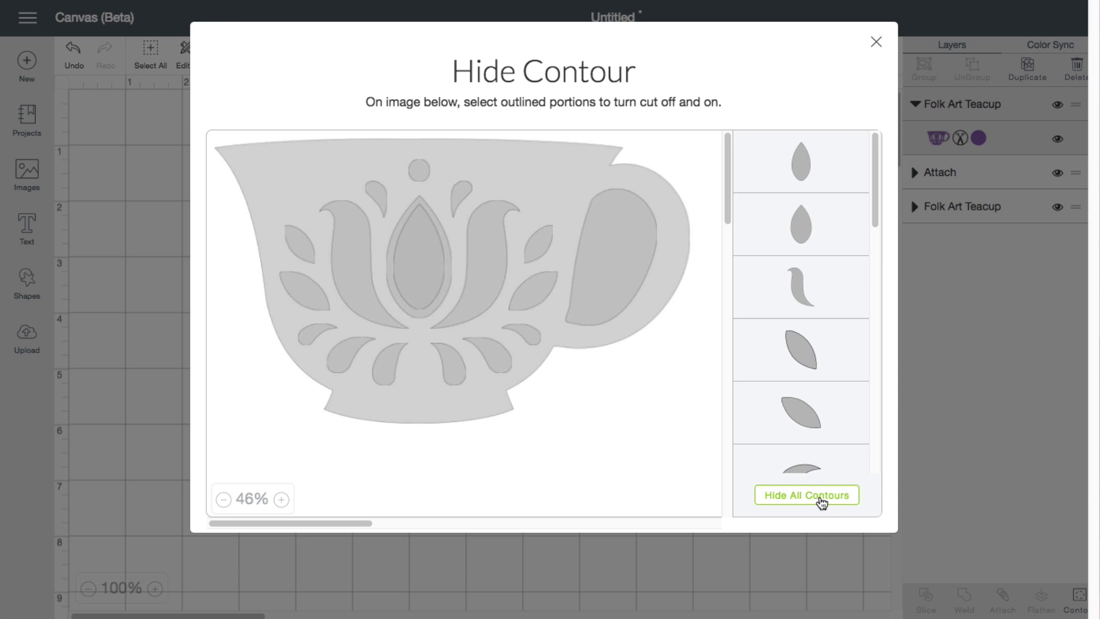
left_click(822, 502)
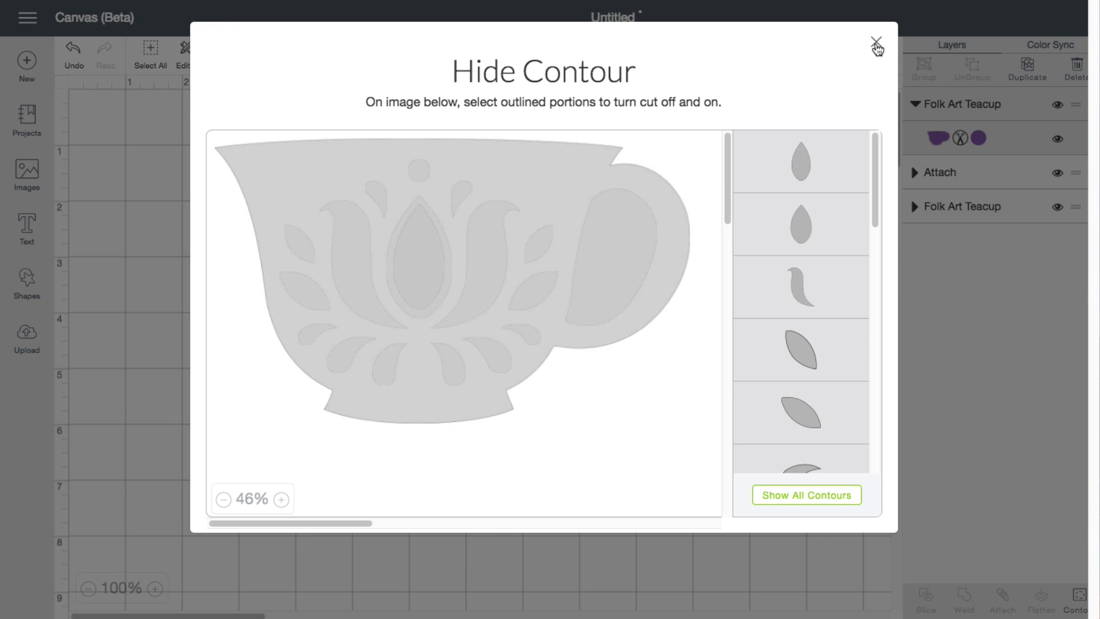
left_click(876, 48)
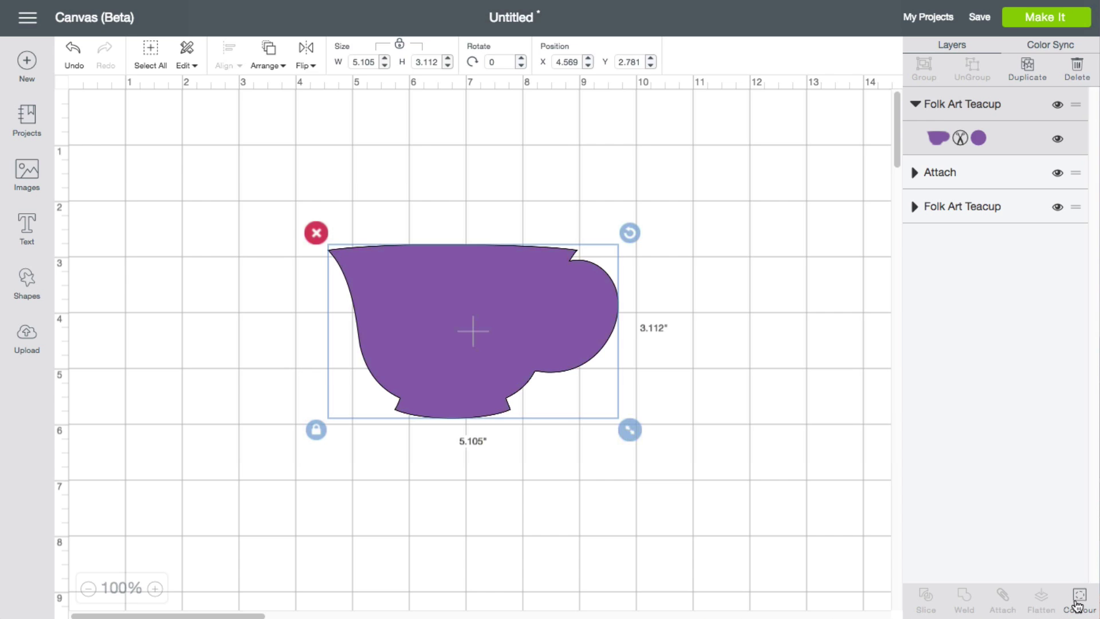
Step: Restore every cutout contour with Show All Contours and close the contour window
left_click(1079, 598)
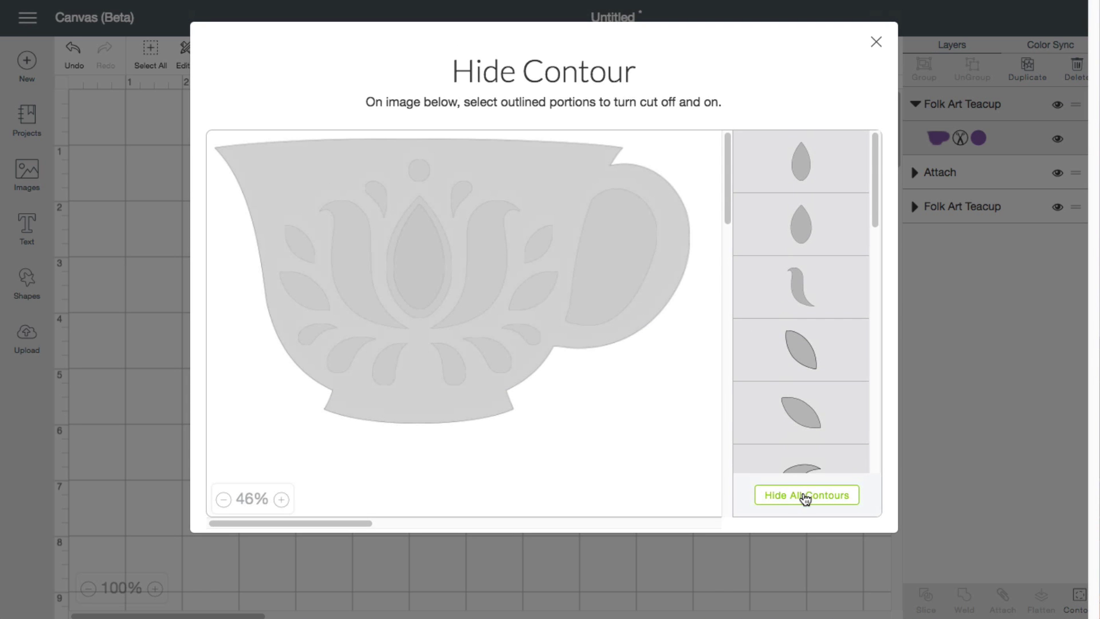
left_click(800, 498)
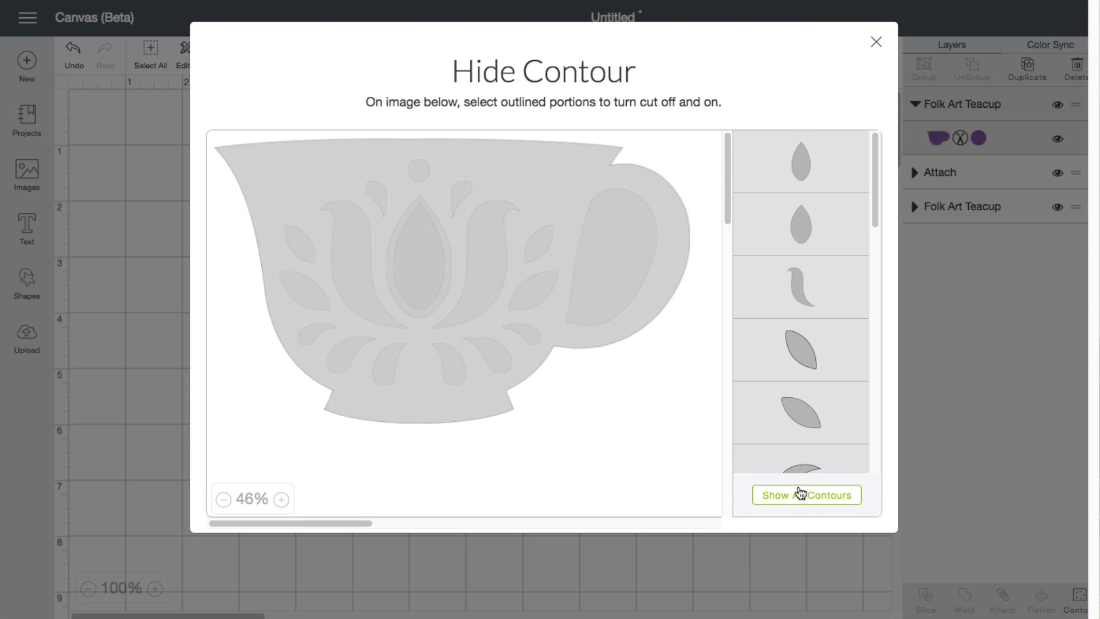
left_click(800, 495)
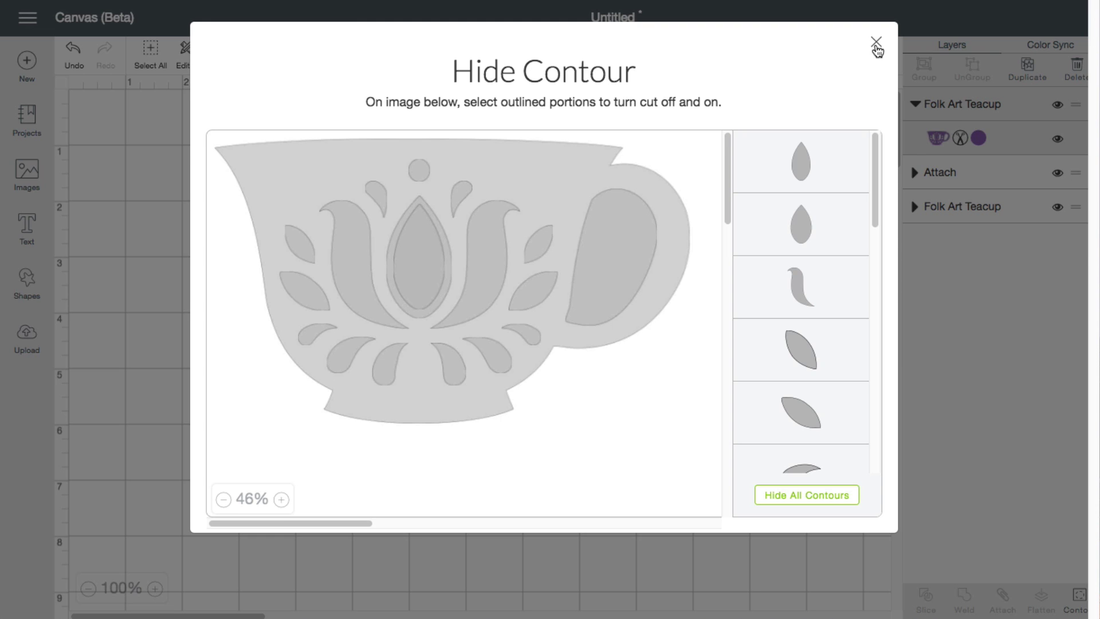
left_click(876, 41)
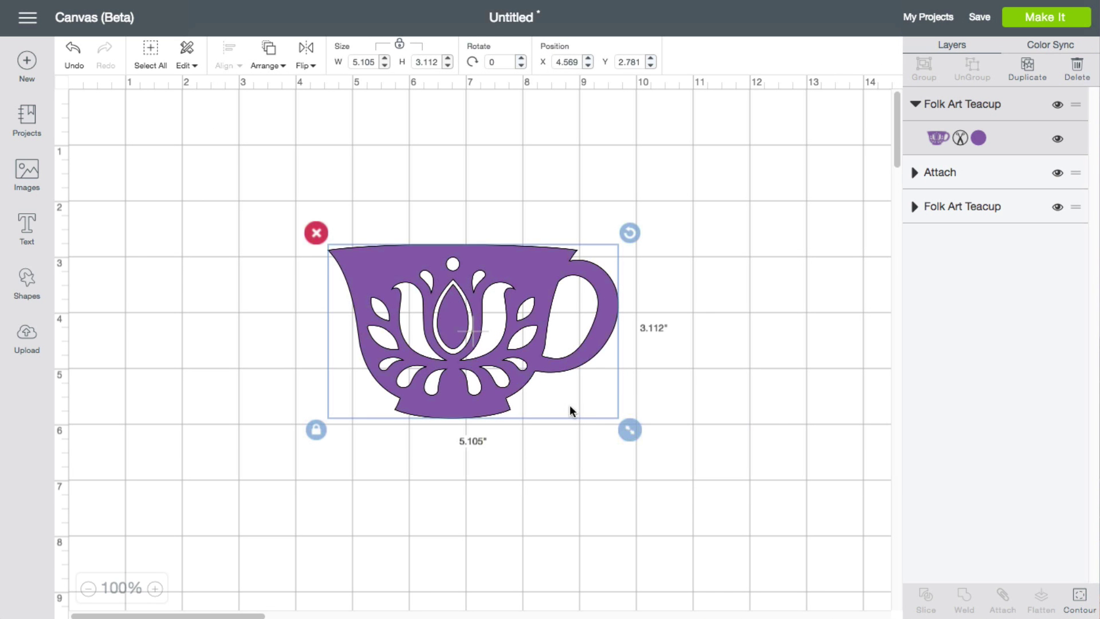
Step: Hide the left leaves, small left drop, three bottom drops and upper right leaf cutouts
left_click(1080, 598)
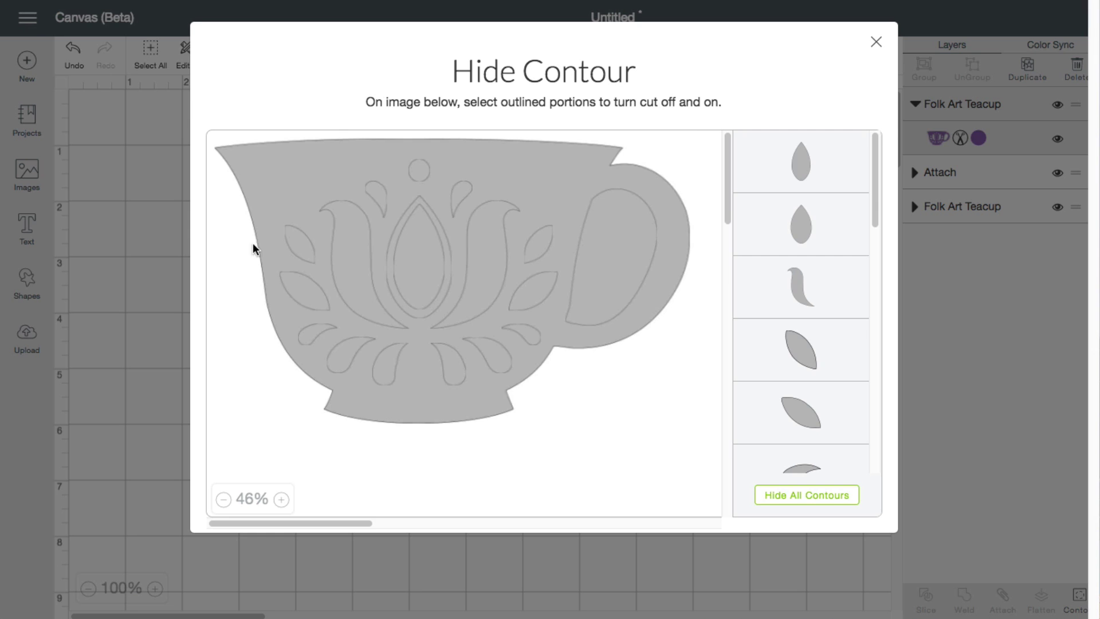
left_click(304, 287)
left_click(307, 327)
left_click(314, 334)
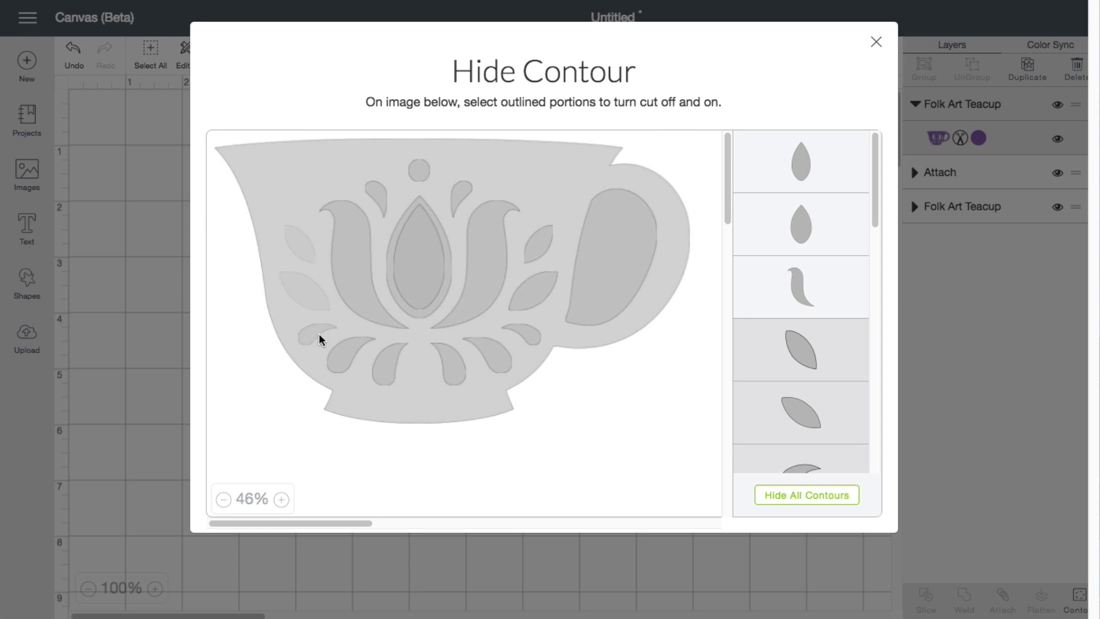
left_click(459, 368)
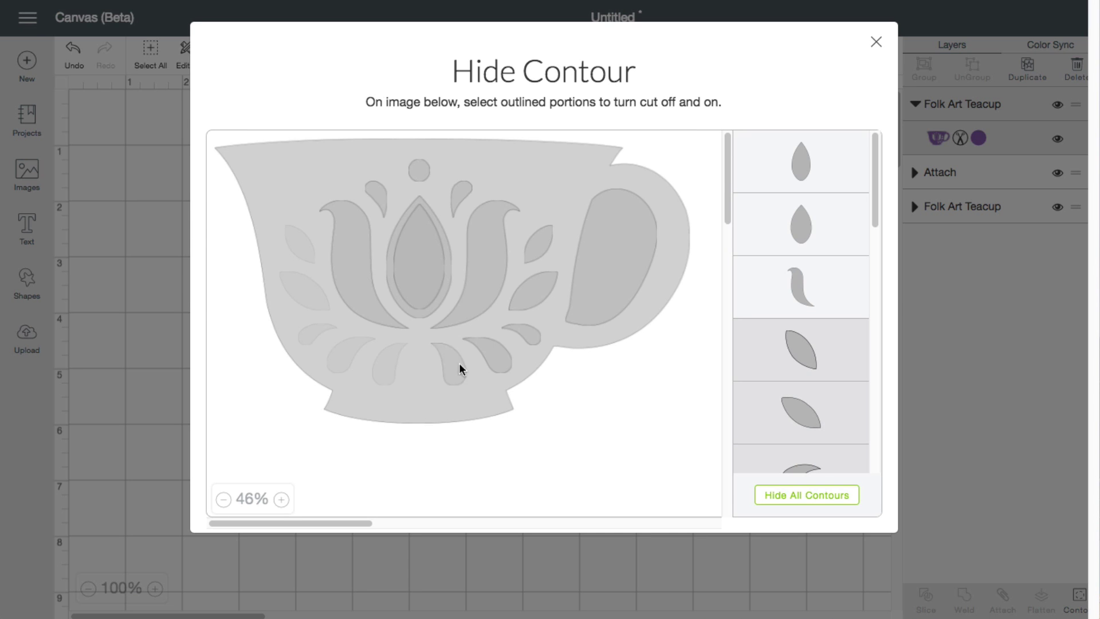
left_click(491, 353)
left_click(522, 338)
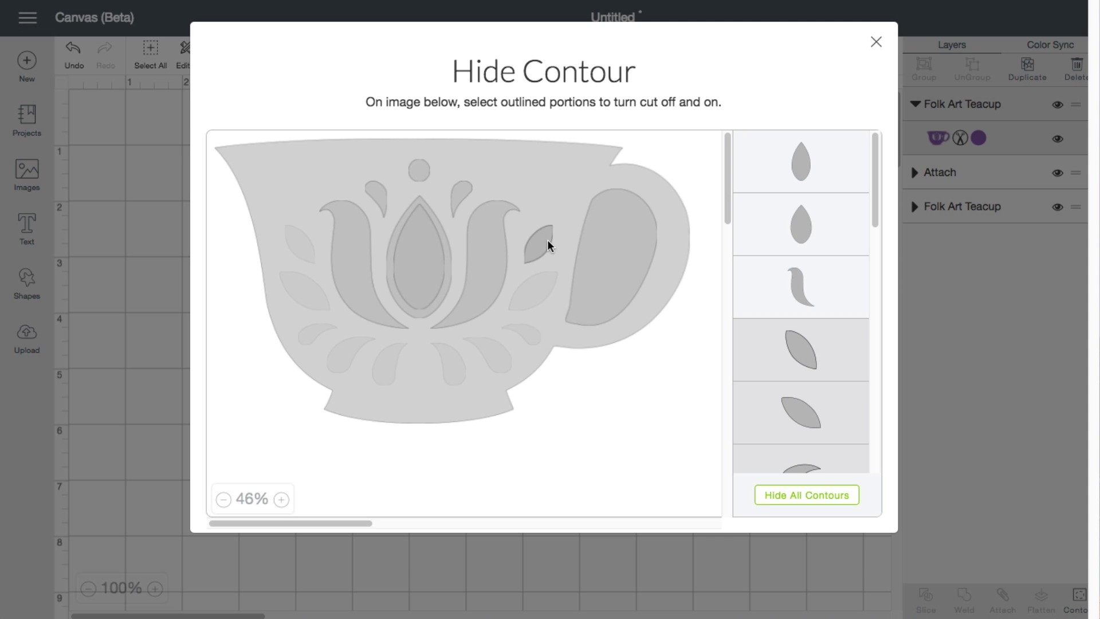
left_click(548, 246)
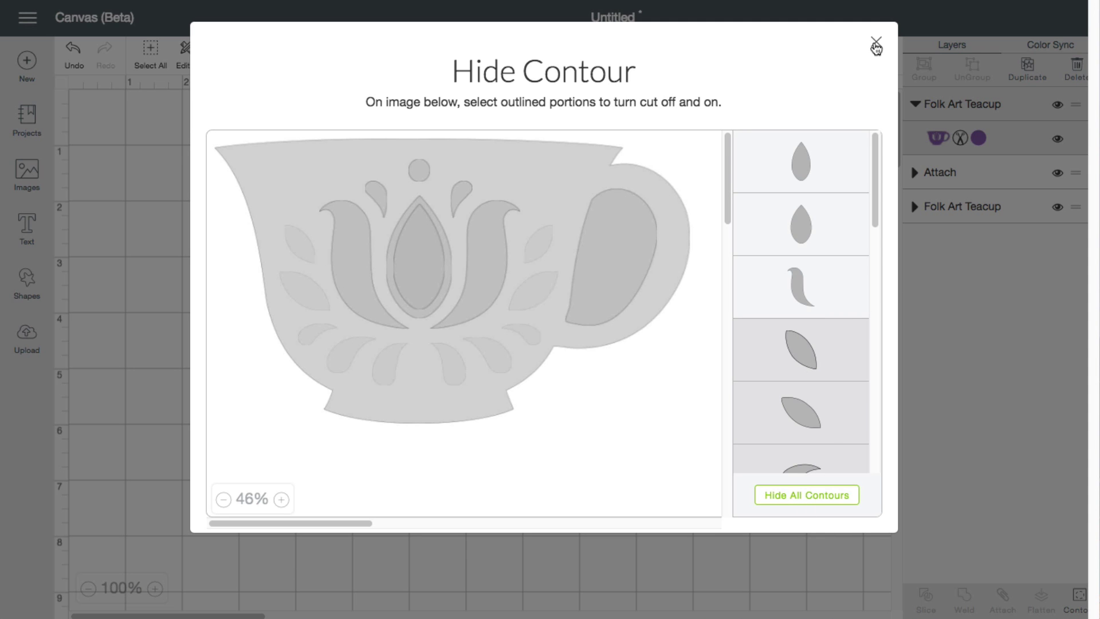
left_click(875, 45)
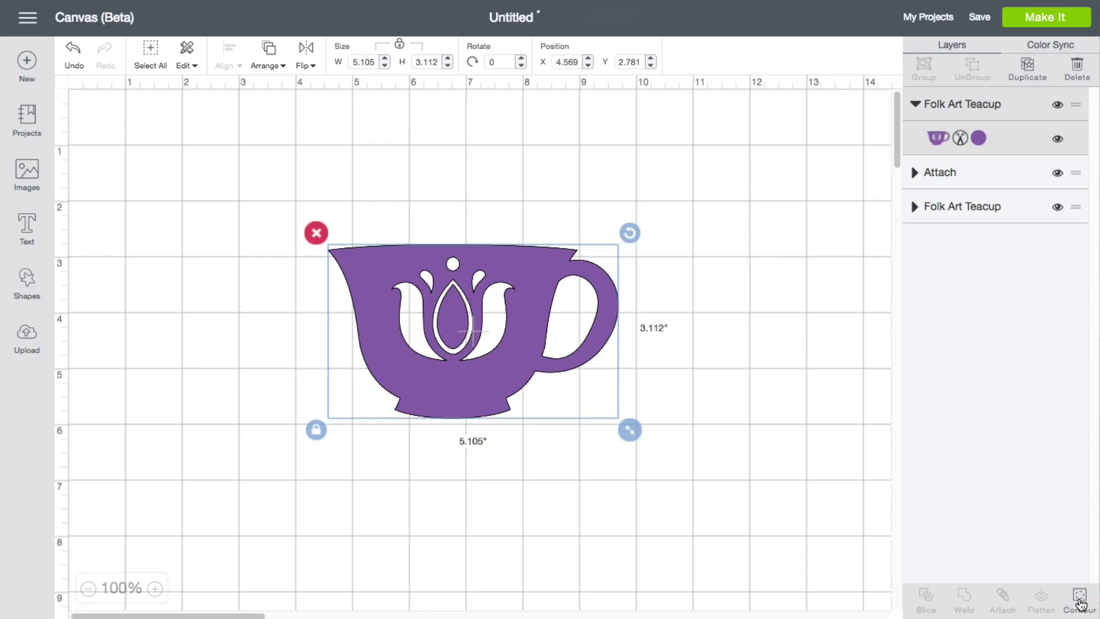
Step: Restore the teacup's right-side leaf cutouts, with the contour preview at 46% zoom
left_click(1080, 603)
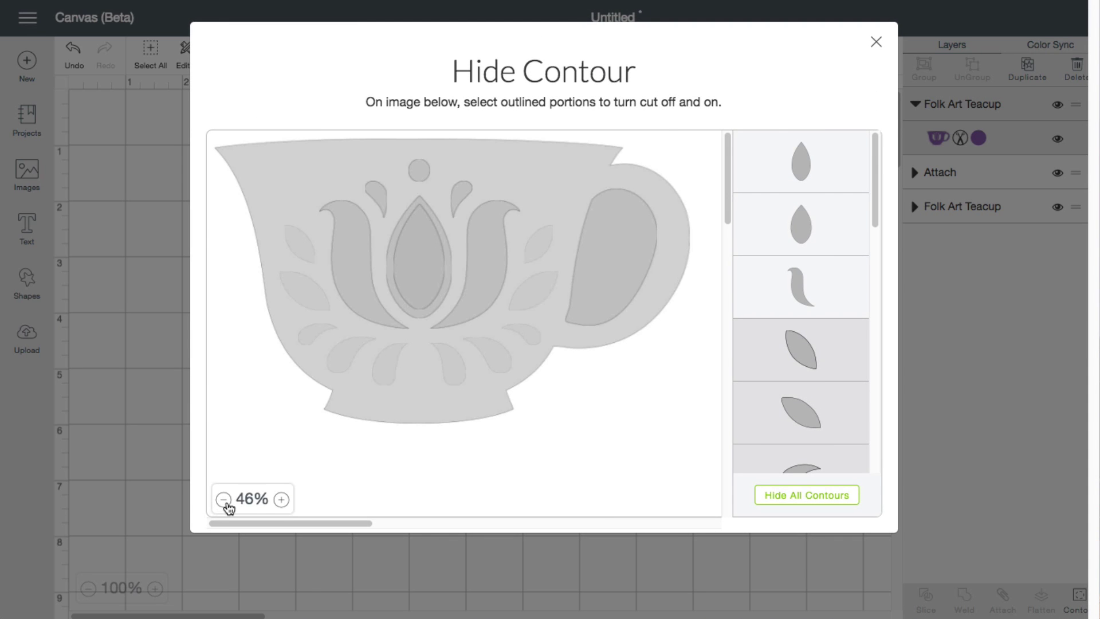
left_click(224, 500)
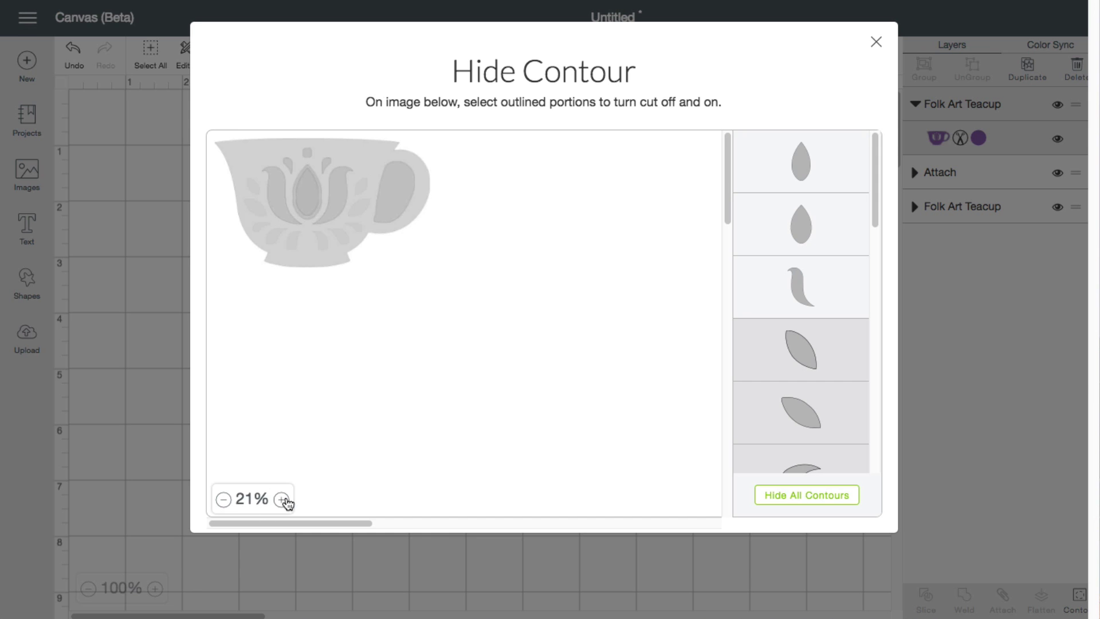
left_click(282, 500)
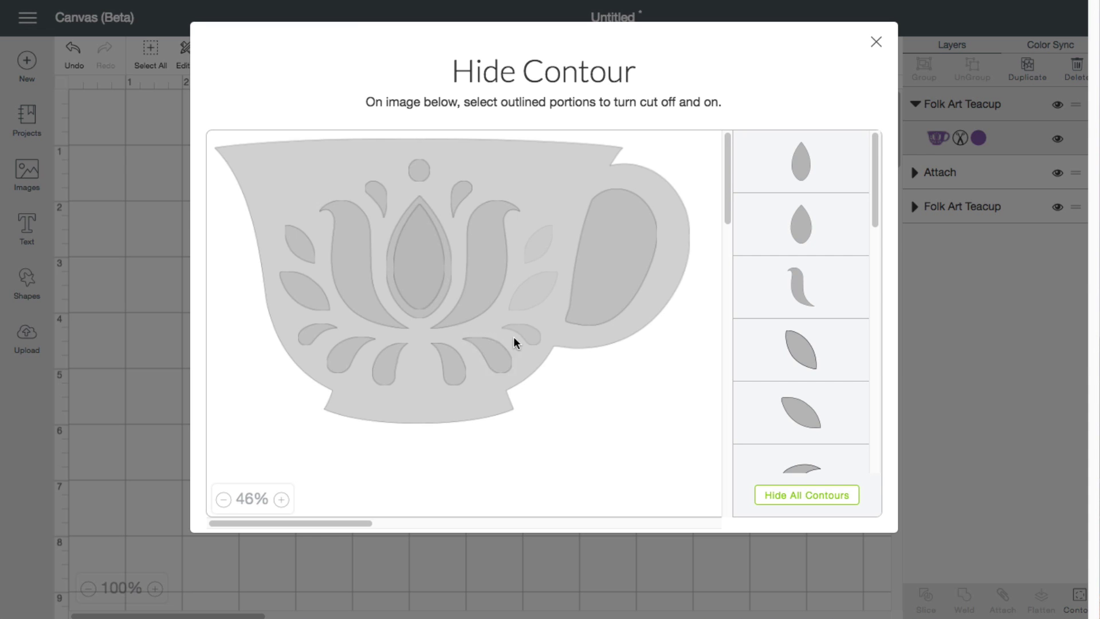
left_click(531, 300)
left_click(535, 238)
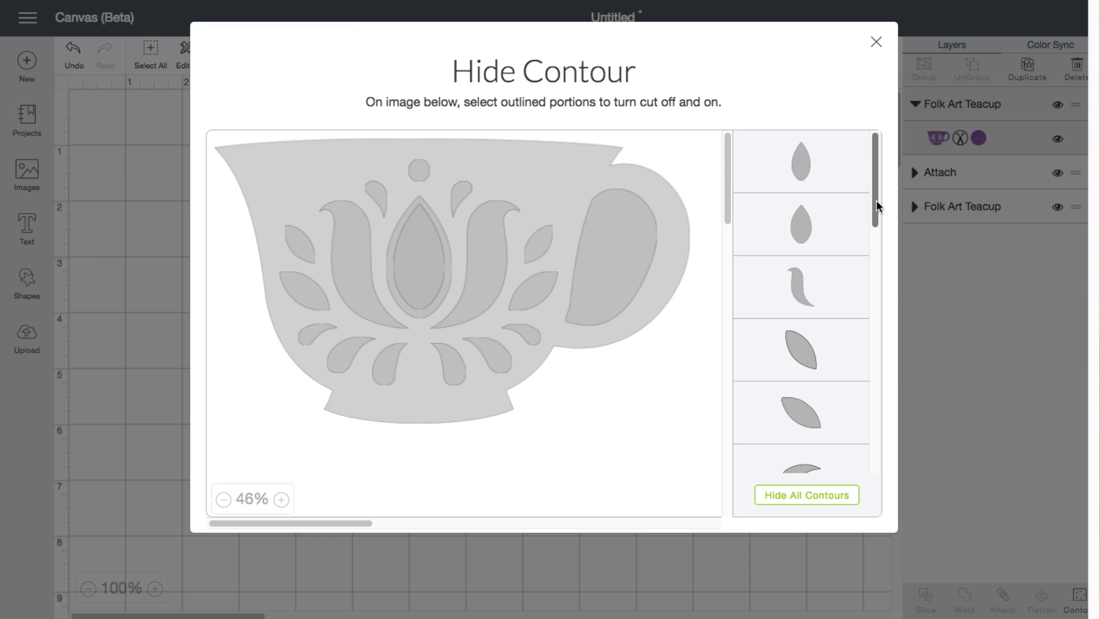
Step: Toggle a leaf cutout on the cup hidden and shown, leaving it visible
left_click_drag(874, 194, 857, 475)
scroll(861, 401, "up", 4)
scroll(859, 412, "down", 3)
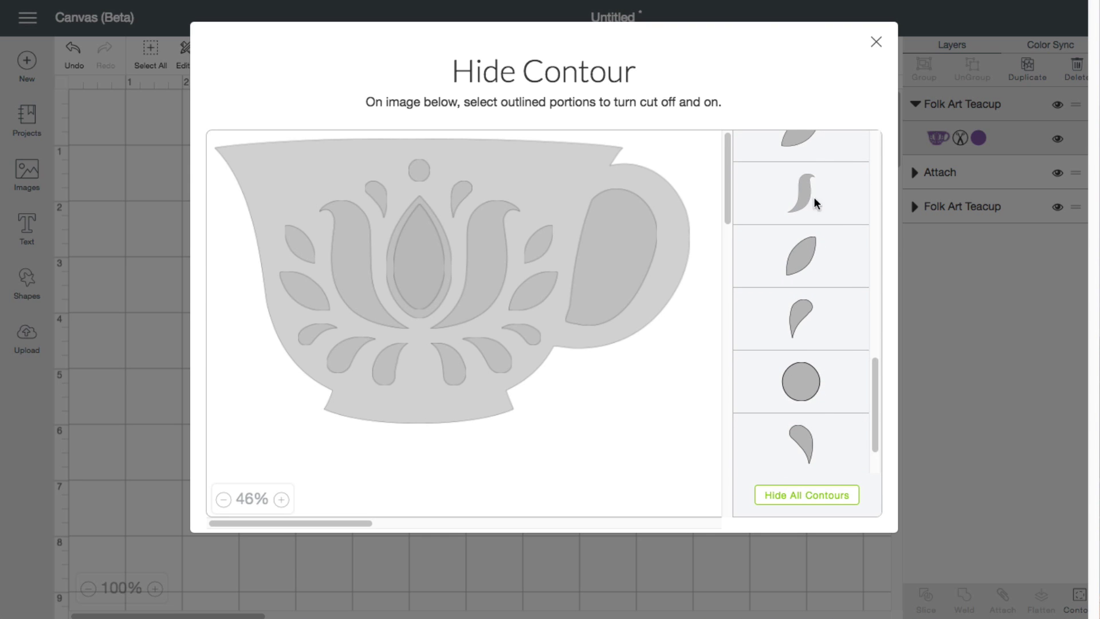
left_click(802, 263)
left_click(802, 262)
left_click(802, 263)
left_click(802, 262)
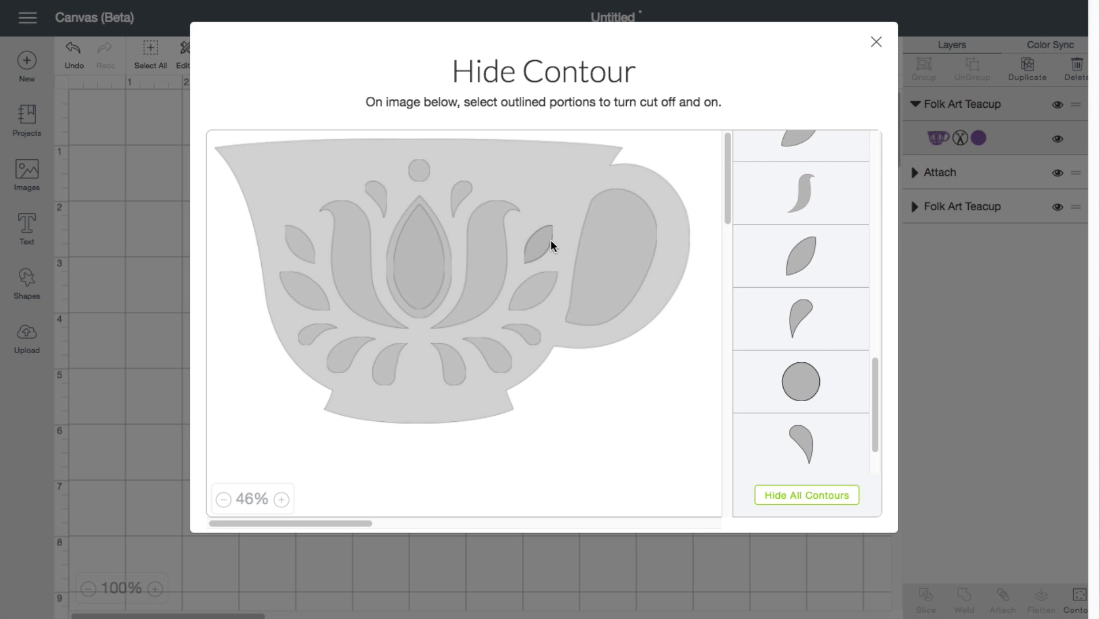
Step: Scroll the canvas to the grey teacup and box-select it
left_click(876, 42)
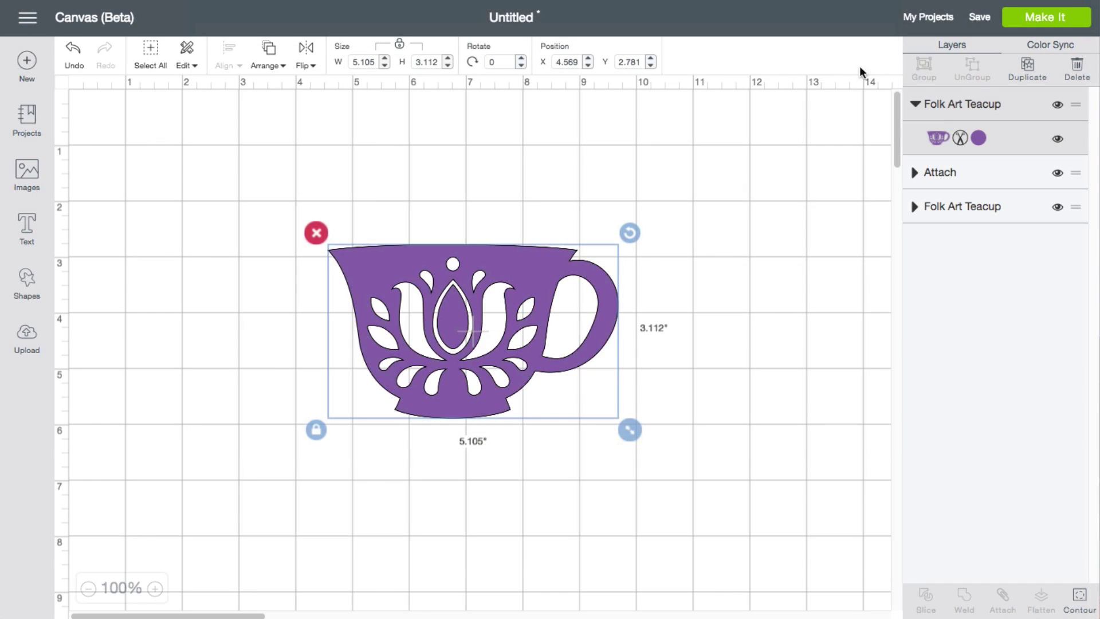
left_click_drag(232, 614, 384, 617)
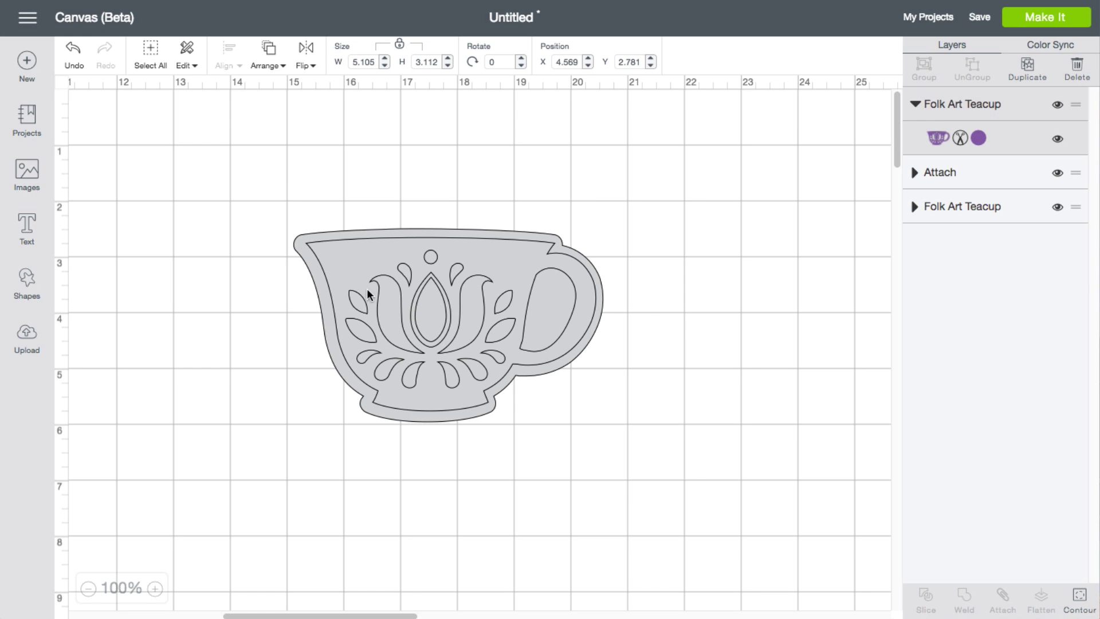
left_click_drag(256, 193, 613, 405)
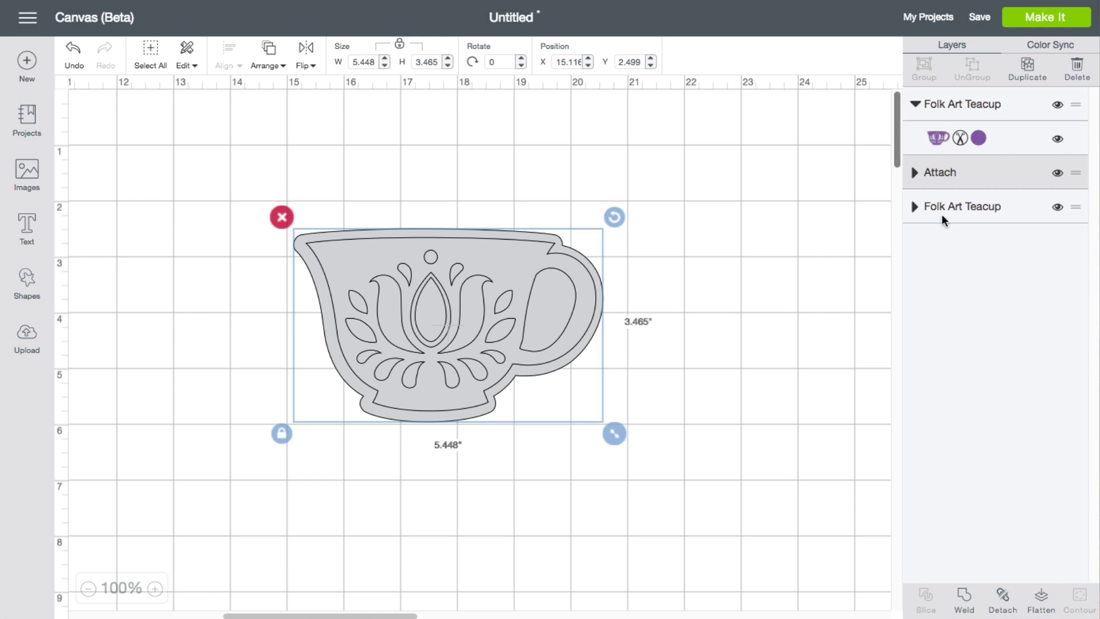
Step: Detach the grey teacup's Attach group into separate Folk Art Teacup layers
left_click(915, 173)
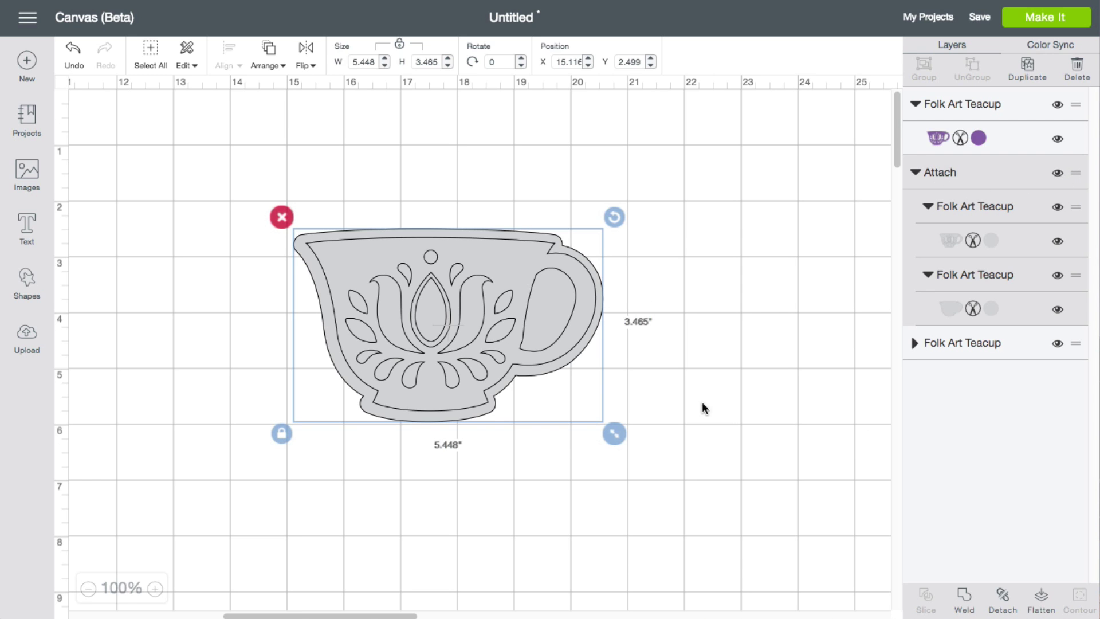
left_click(1022, 607)
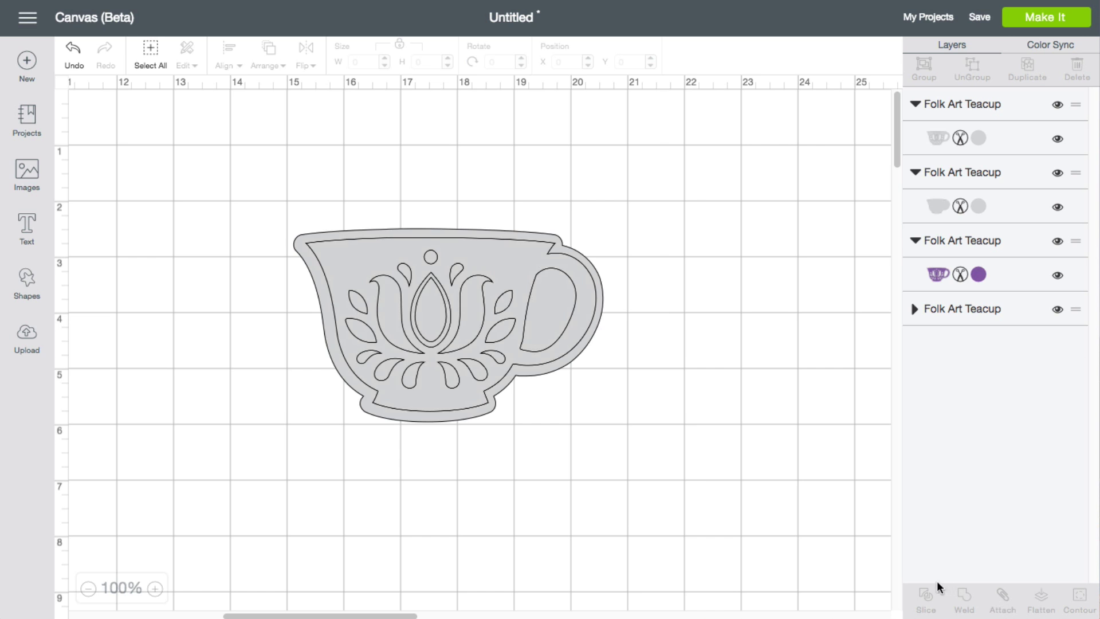
left_click(507, 265)
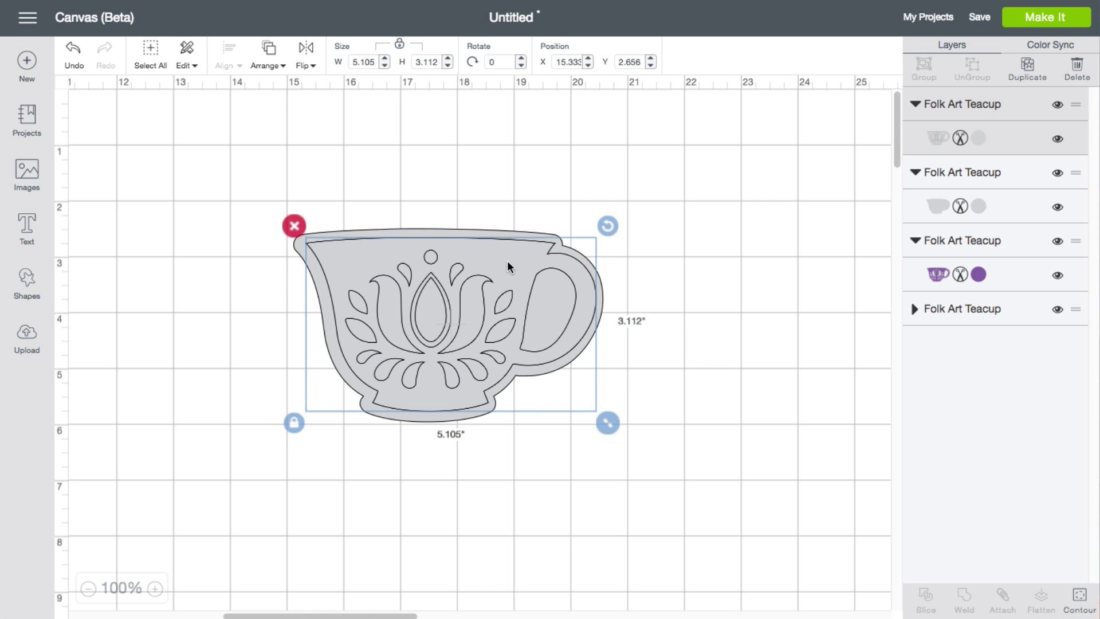
left_click(1082, 601)
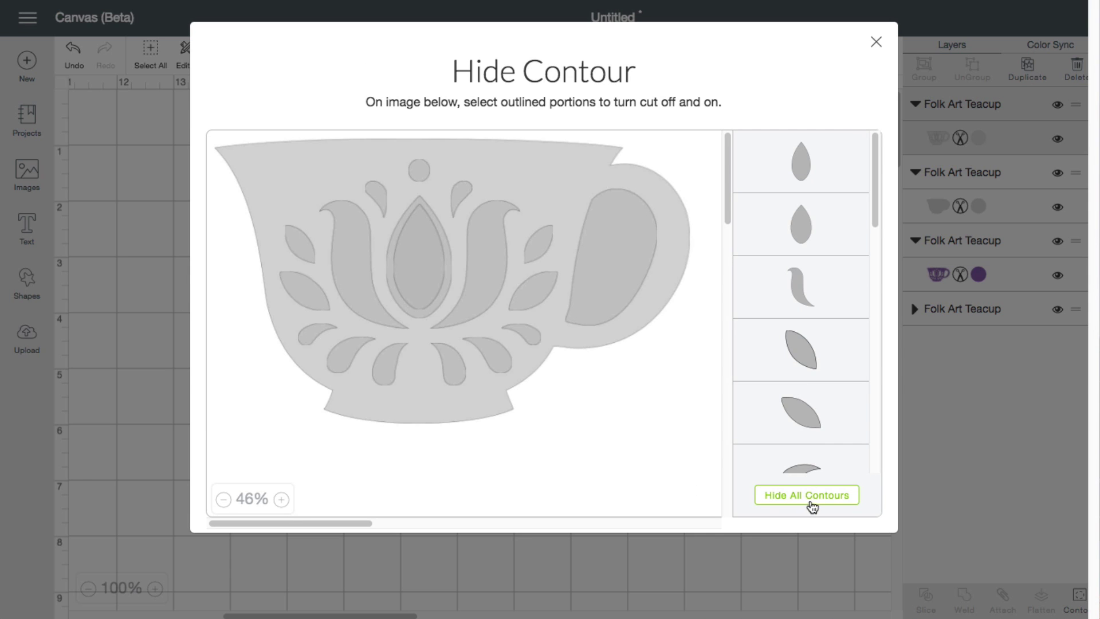
left_click(876, 42)
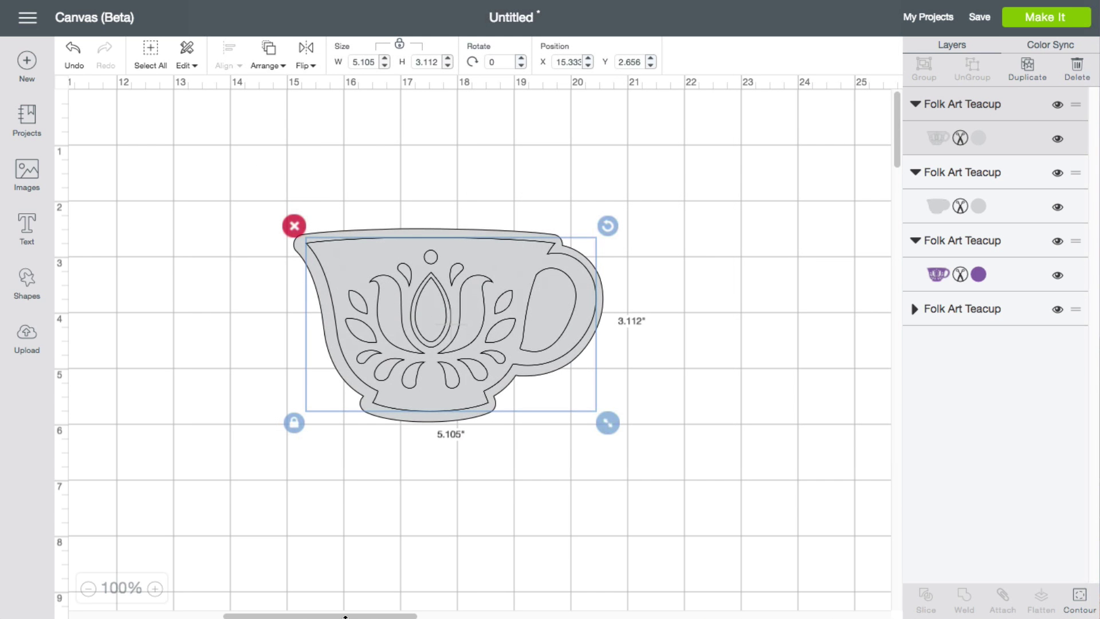
Step: Ungroup the blue teacup into separate blue, white and hidden grey layers
left_click_drag(345, 616, 502, 615)
left_click(449, 356)
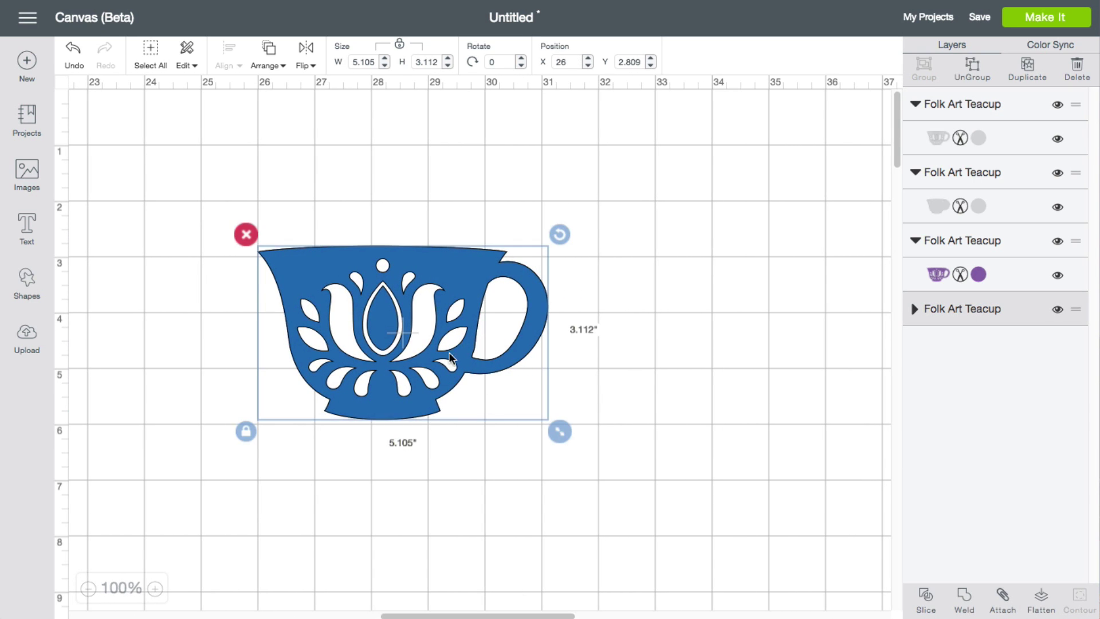
left_click(914, 311)
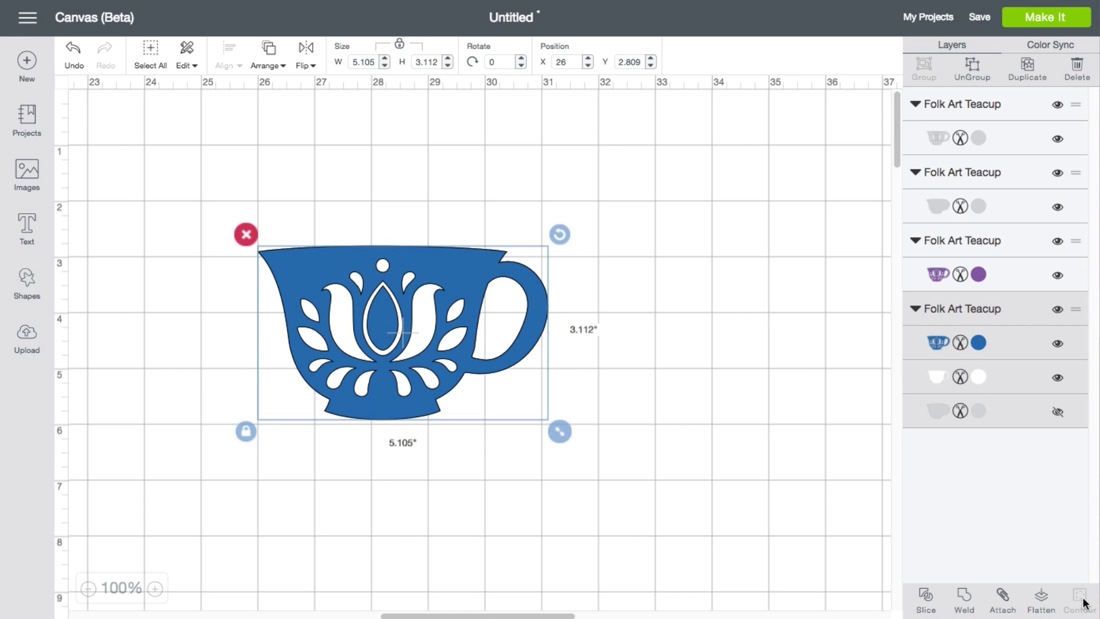
left_click(978, 69)
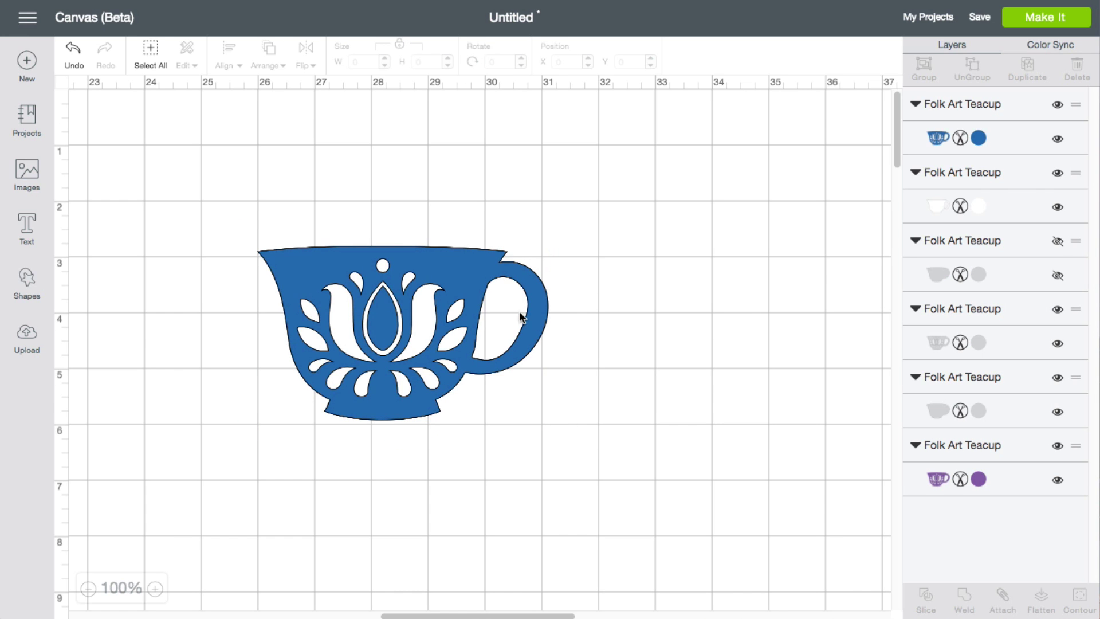
left_click(464, 294)
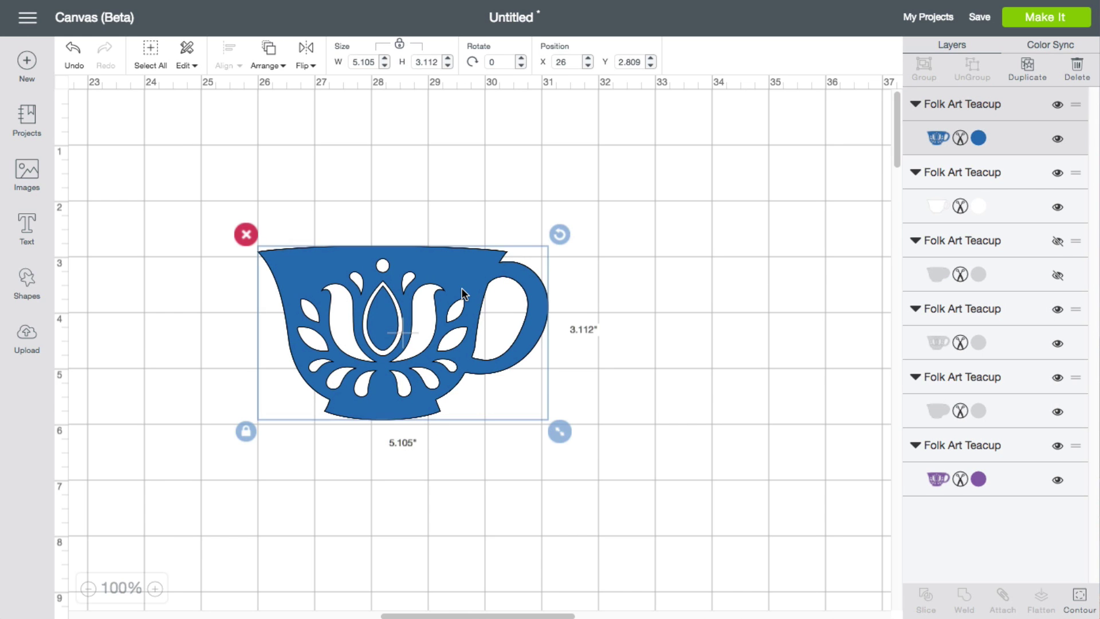
left_click(1079, 600)
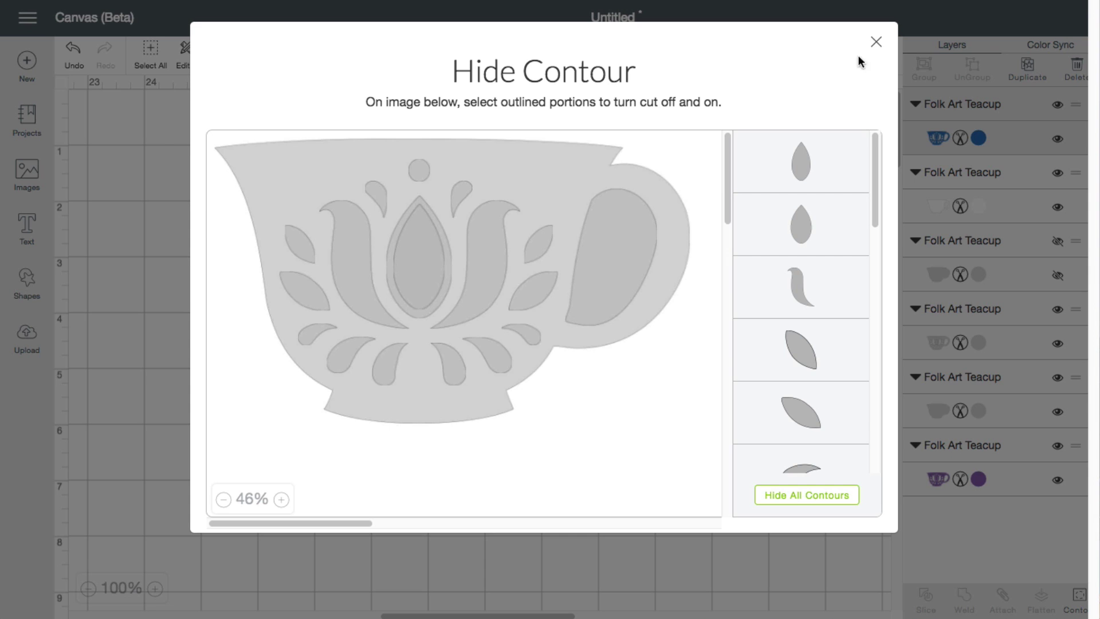
left_click(876, 44)
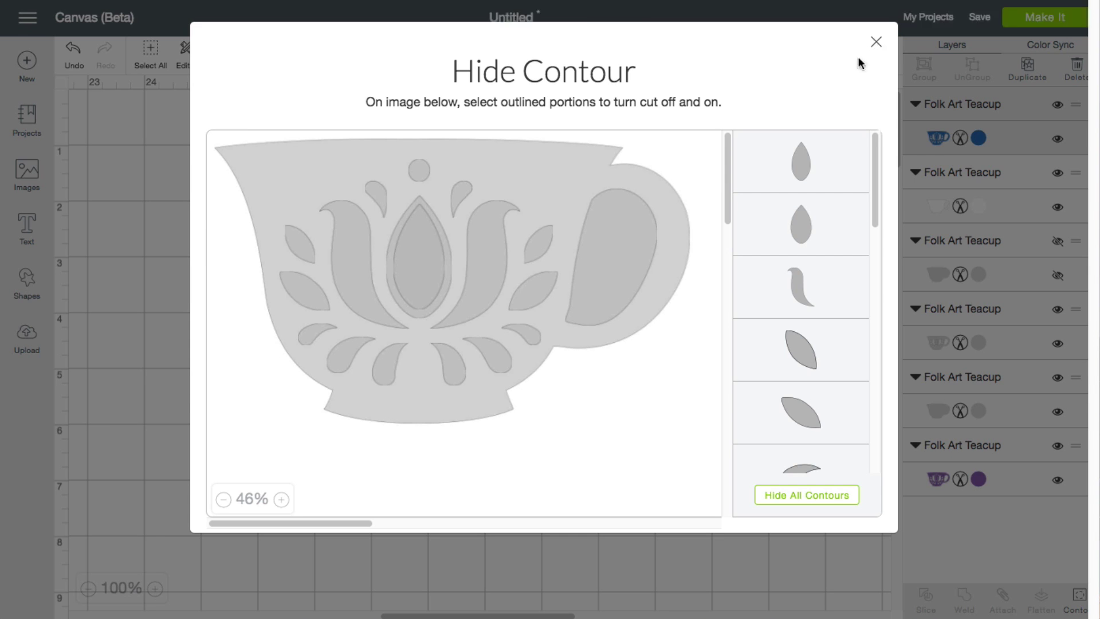